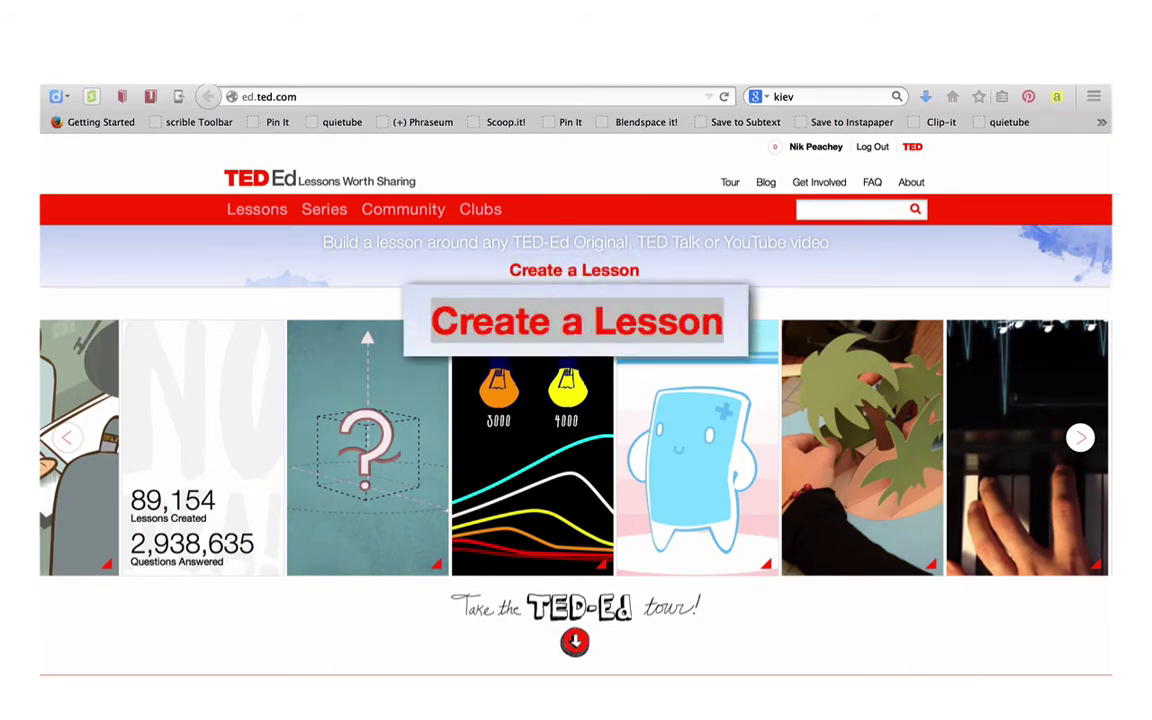
Search YouTube for the presenter's videos and pick the Digital Classrooms Indiegogo fundraising video.
left_click(576, 272)
left_click(567, 310)
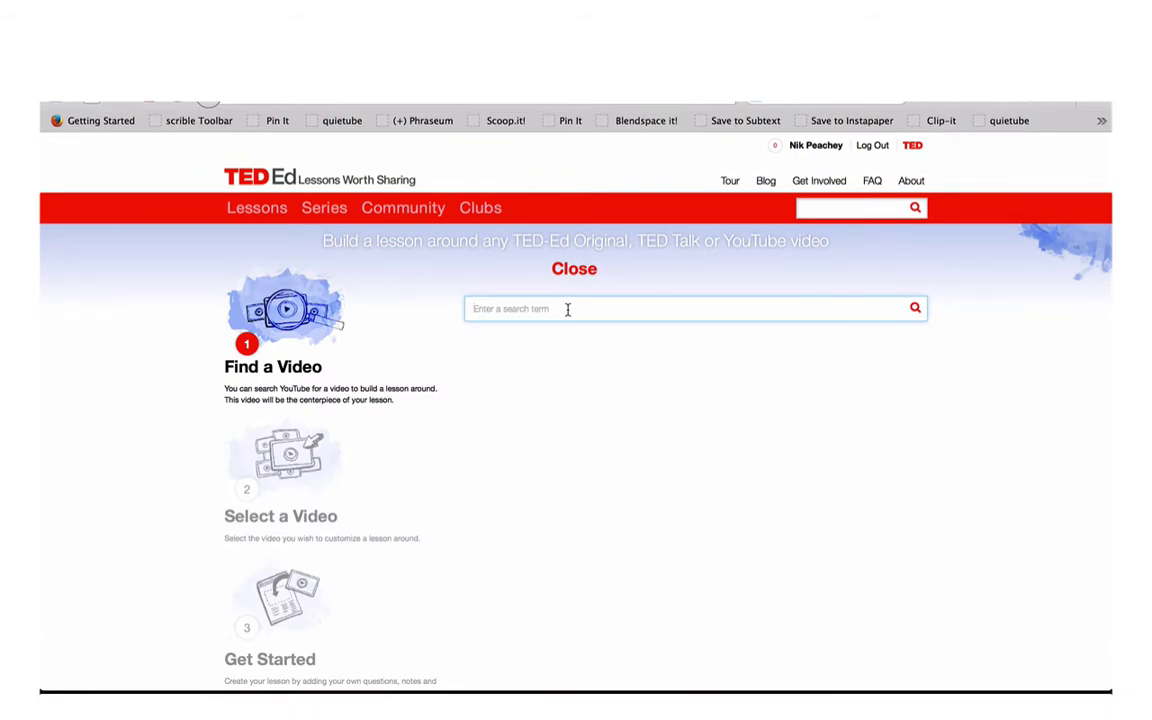
type("Nik Peachey")
key("Return")
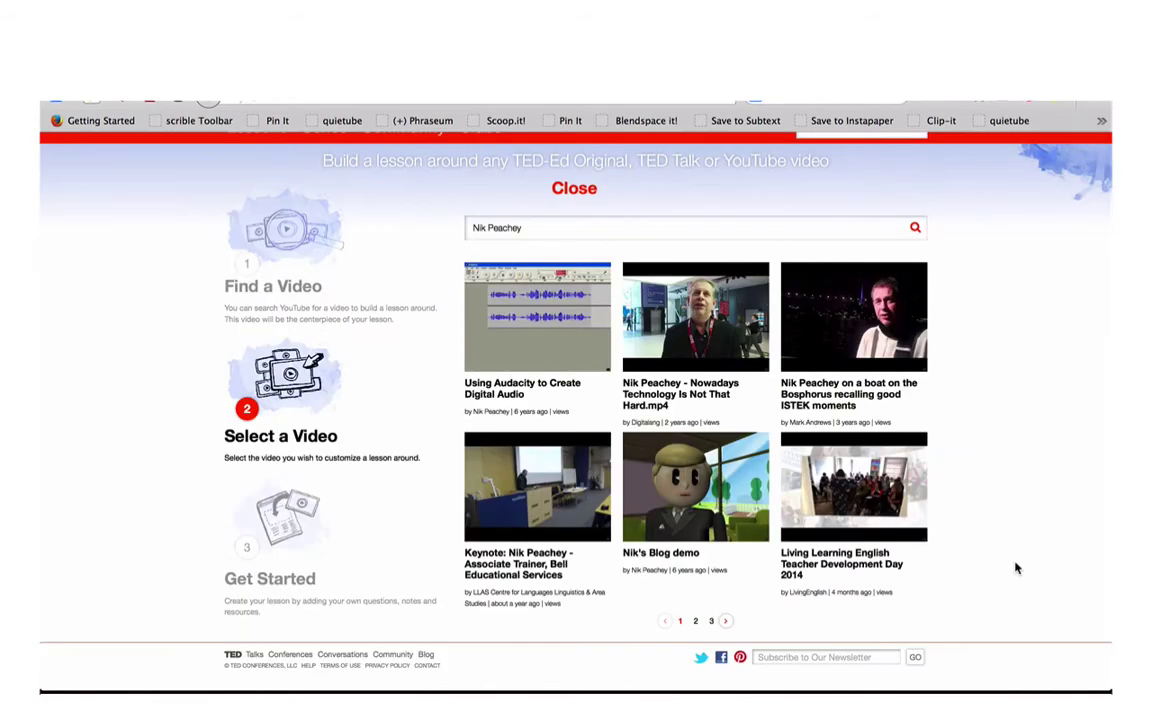
left_click(727, 621)
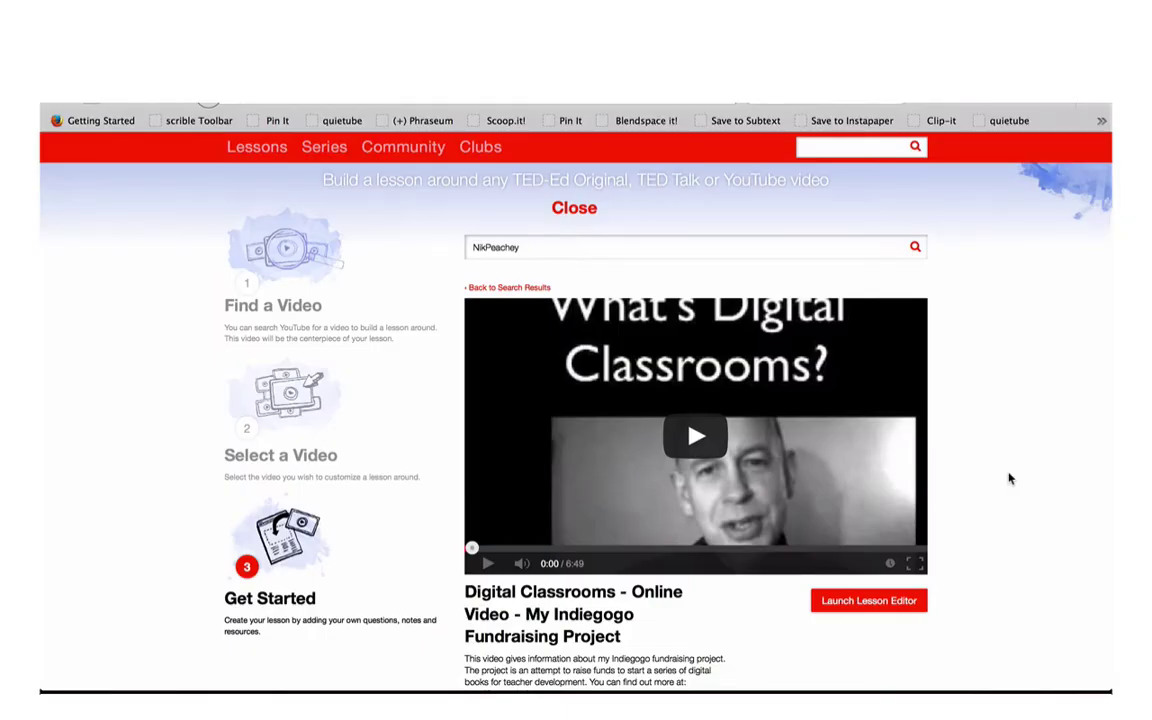
Launch the lesson editor for the video, switching the lesson to unlisted and back to listed.
left_click(995, 585)
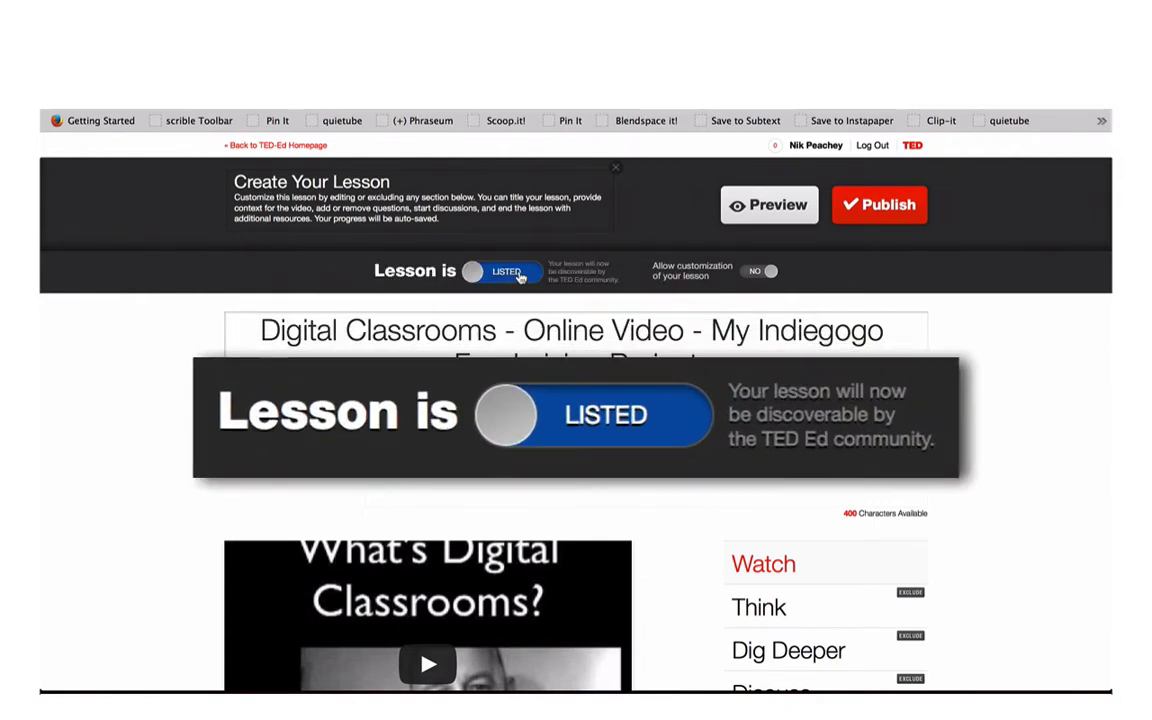
left_click(519, 278)
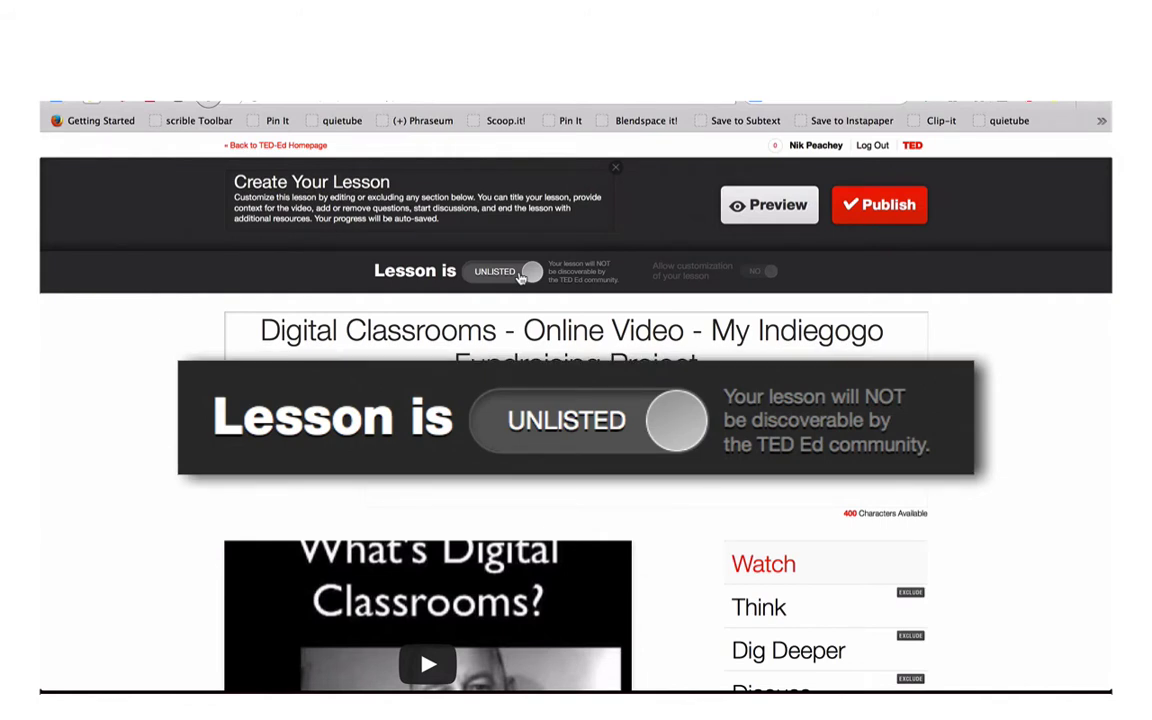
left_click(500, 272)
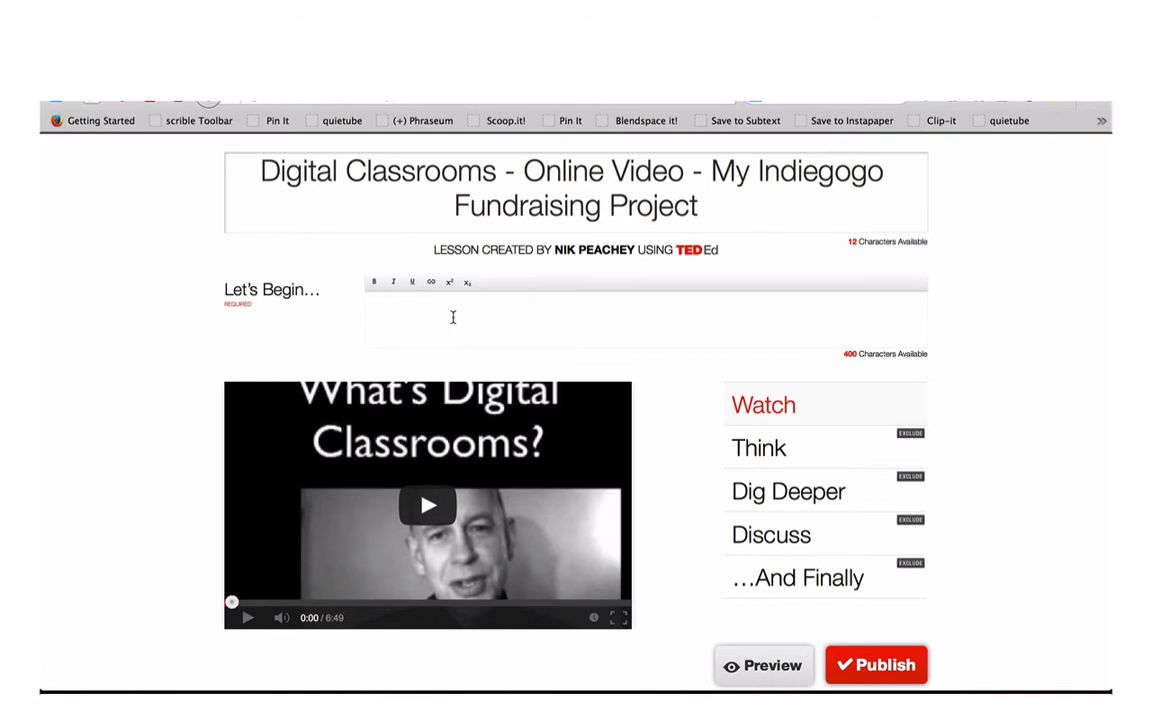
Paste the Let's Begin intro asking viewers whether they would support the project.
type("Watch the video and decide if you would support this project.")
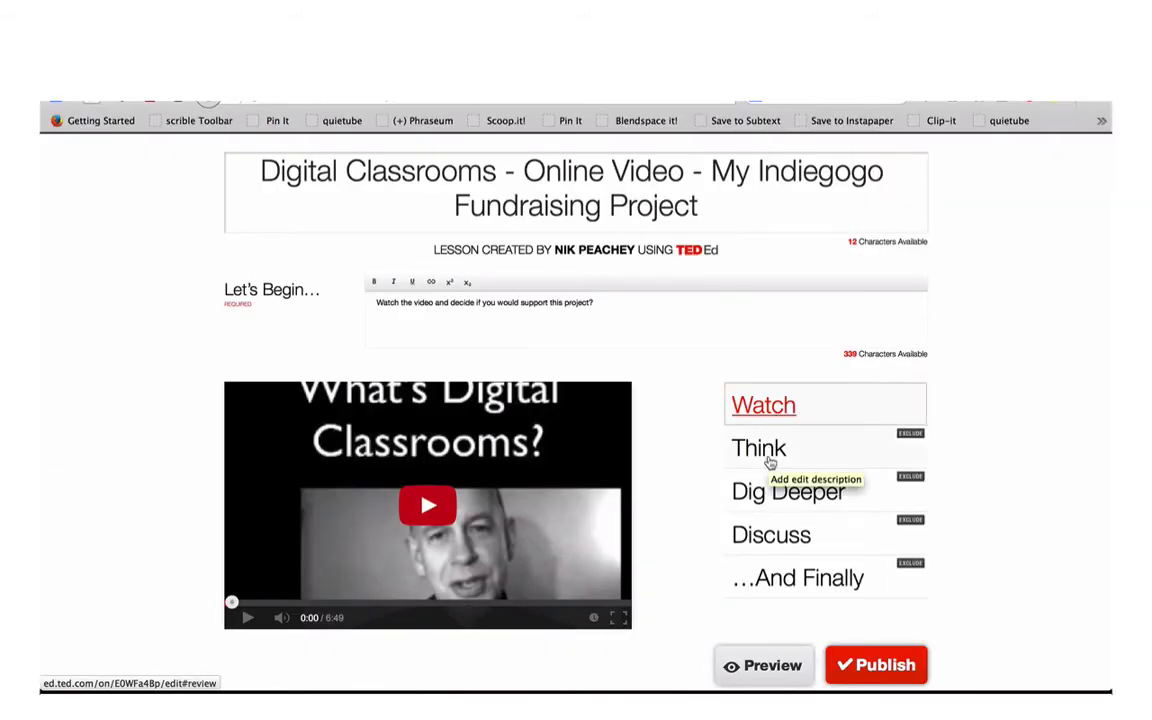
left_click(760, 450)
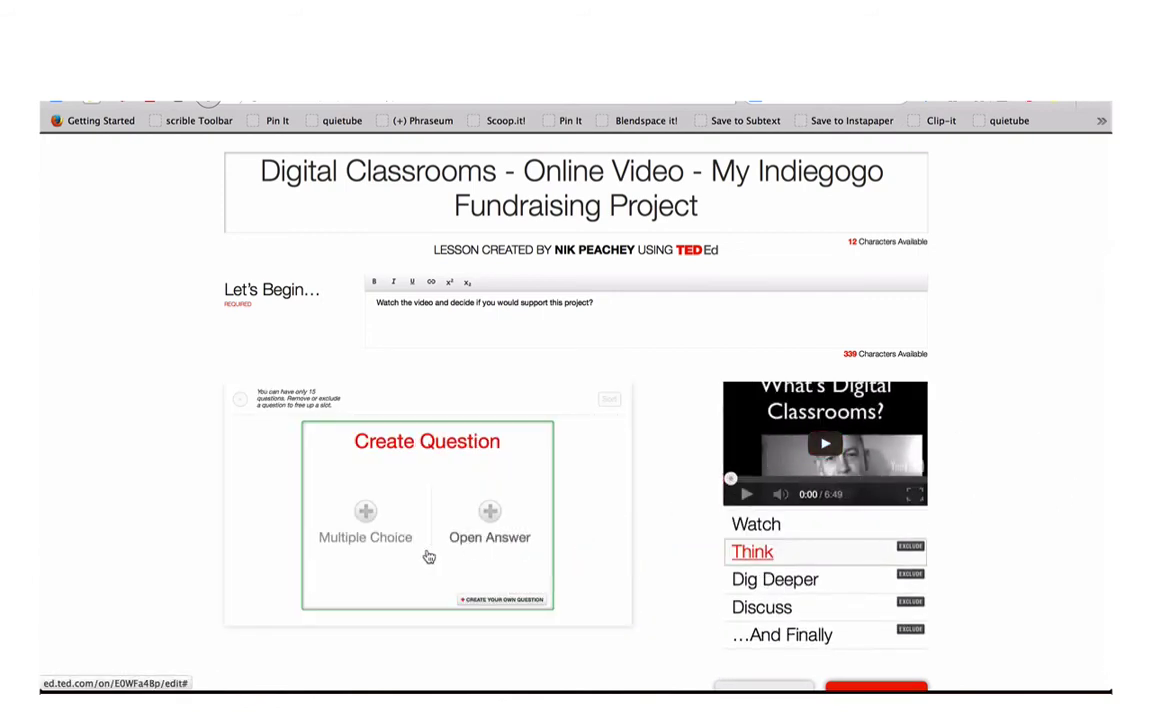
Add and save the multiple-choice question 'What kind of product is being described?' with four answers.
left_click(432, 620)
left_click(366, 514)
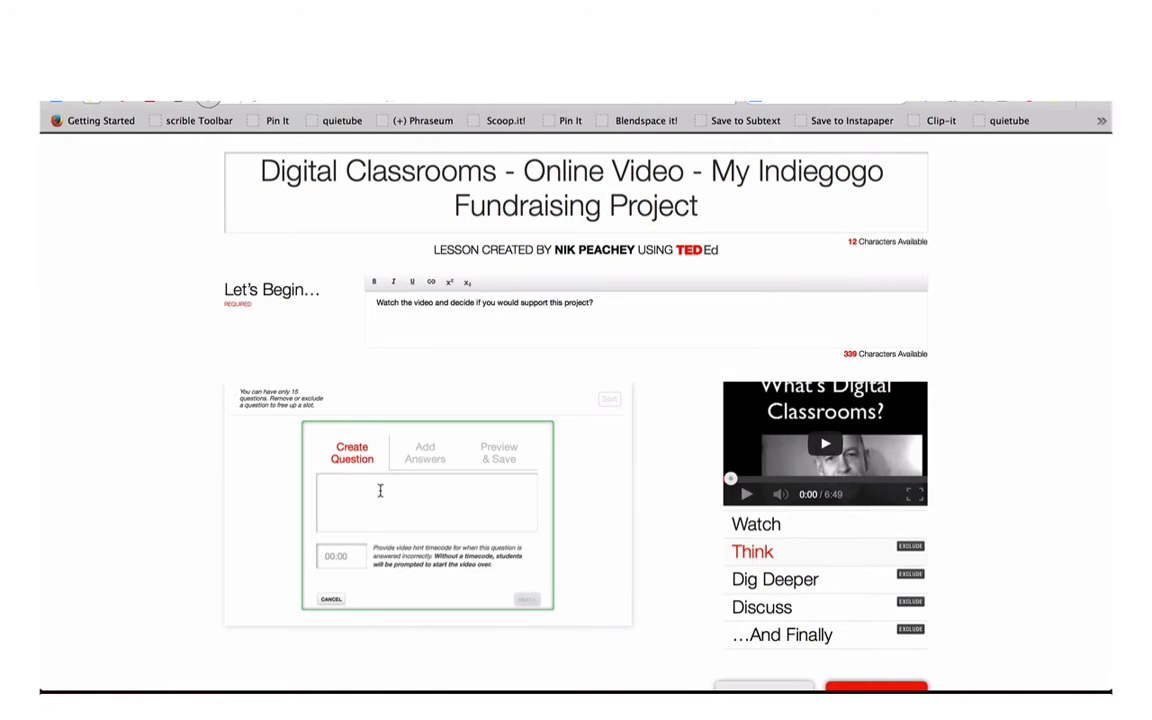
type("What kind of product is being described?")
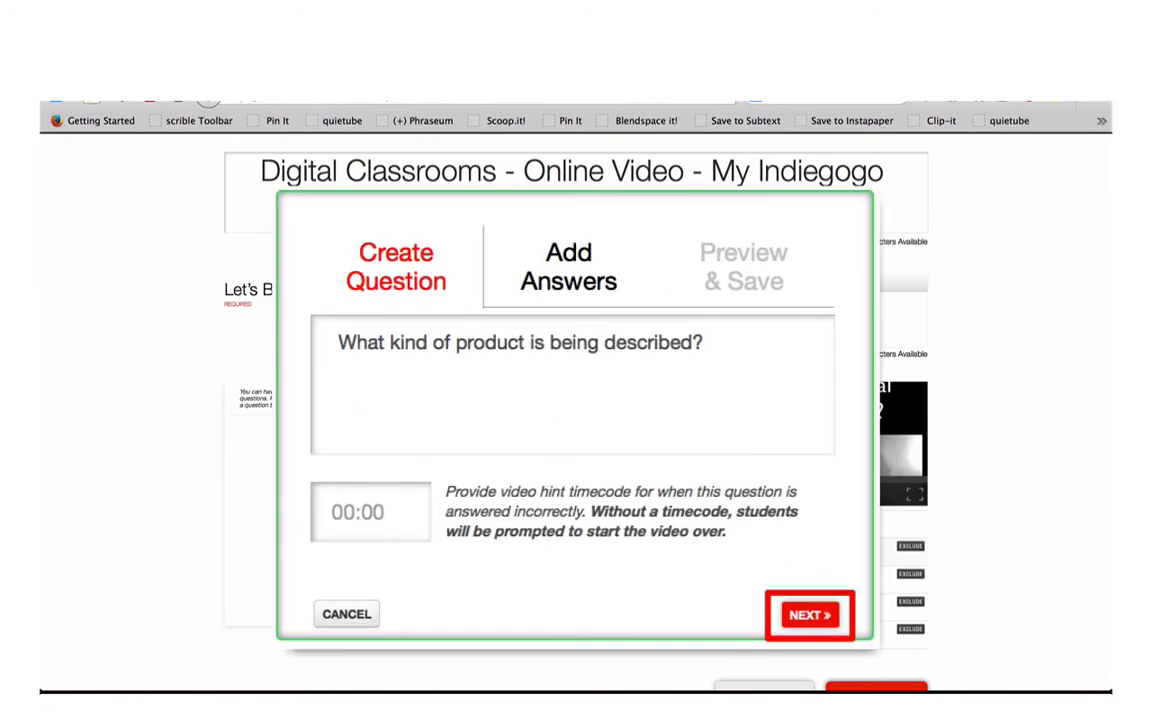
left_click(445, 458)
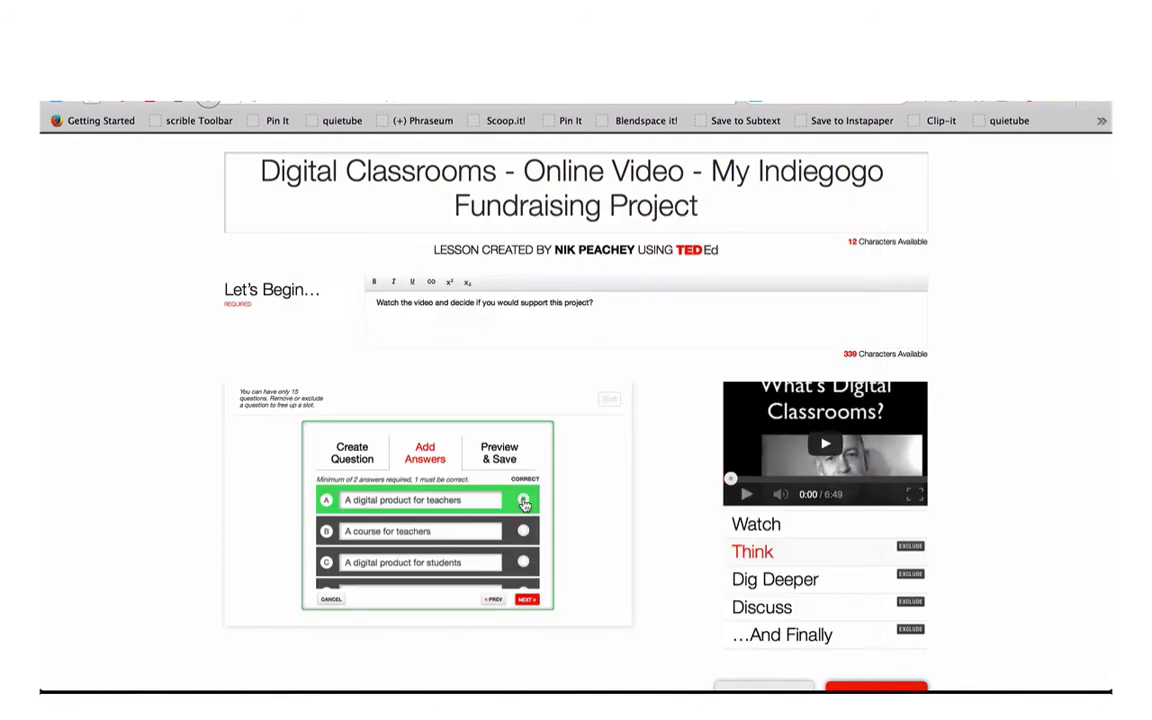
left_click(527, 600)
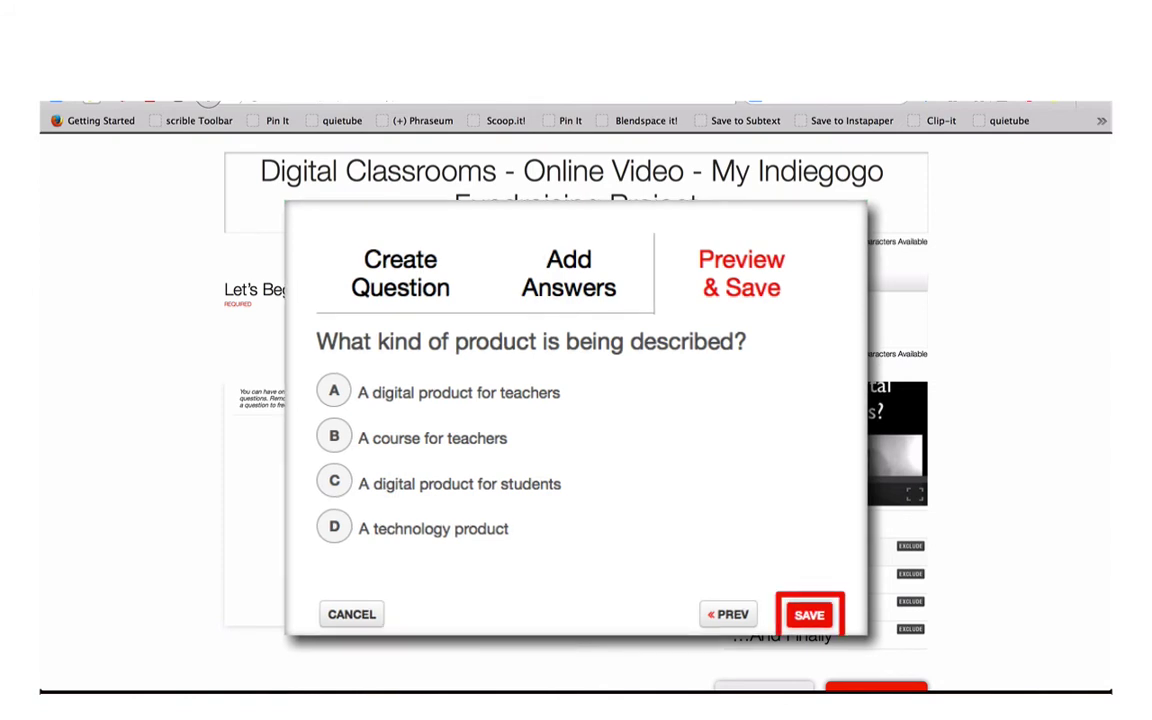
left_click(809, 615)
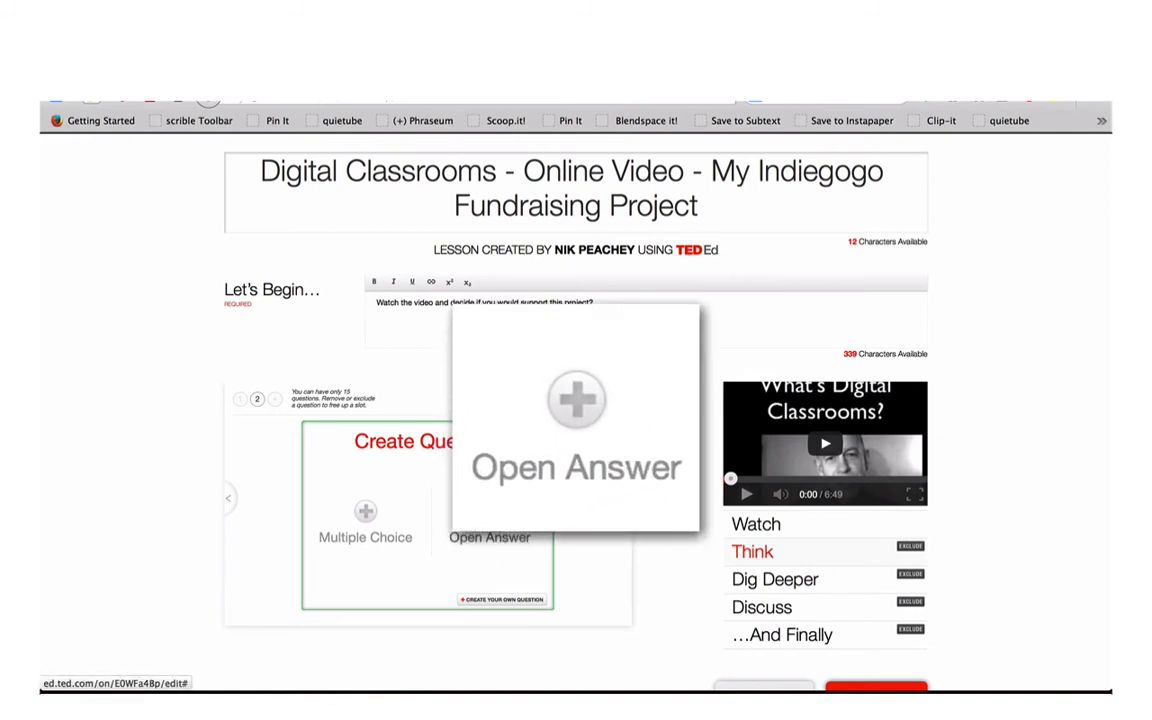
Add the open-answer question 'Which of the features described do you think will be beneficial?' with hint 01:59.
left_click(489, 537)
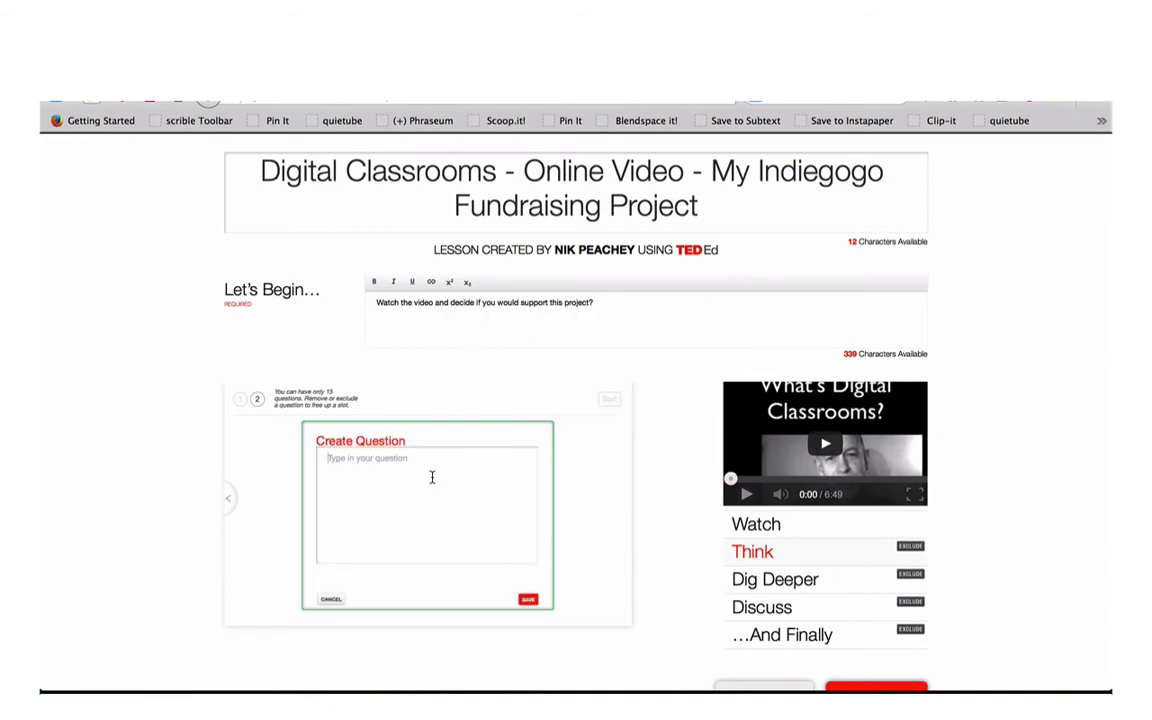
type("Which of the features described do you think will be beneficial?")
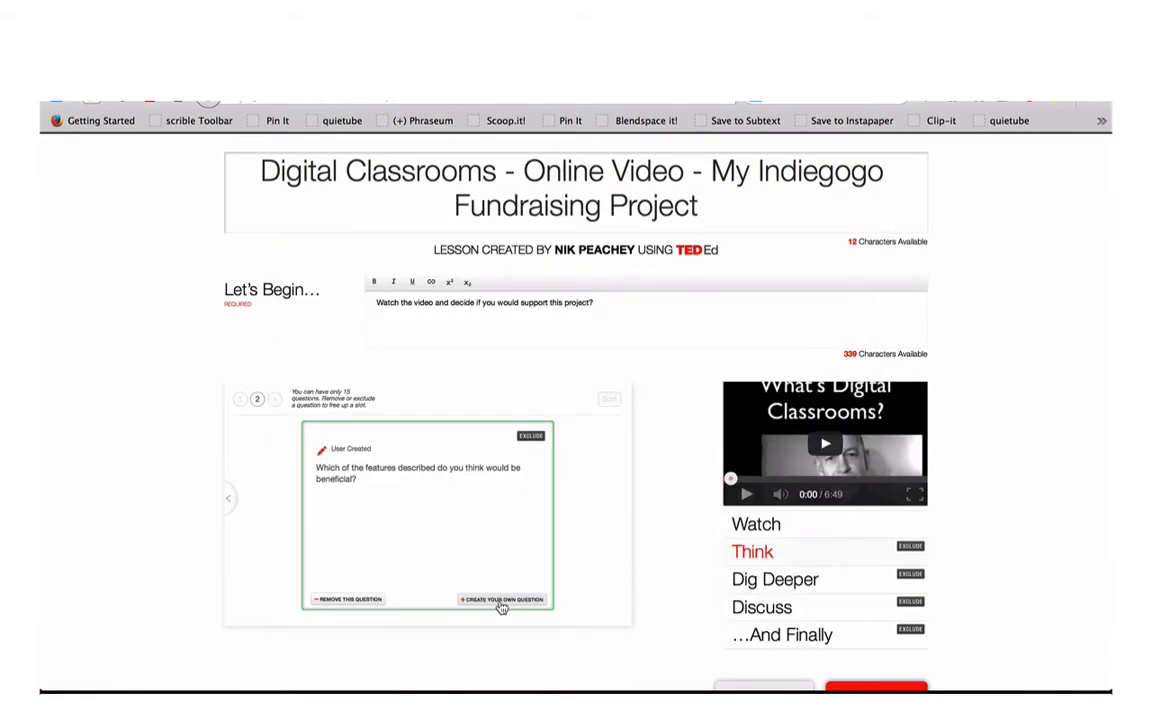
left_click(501, 601)
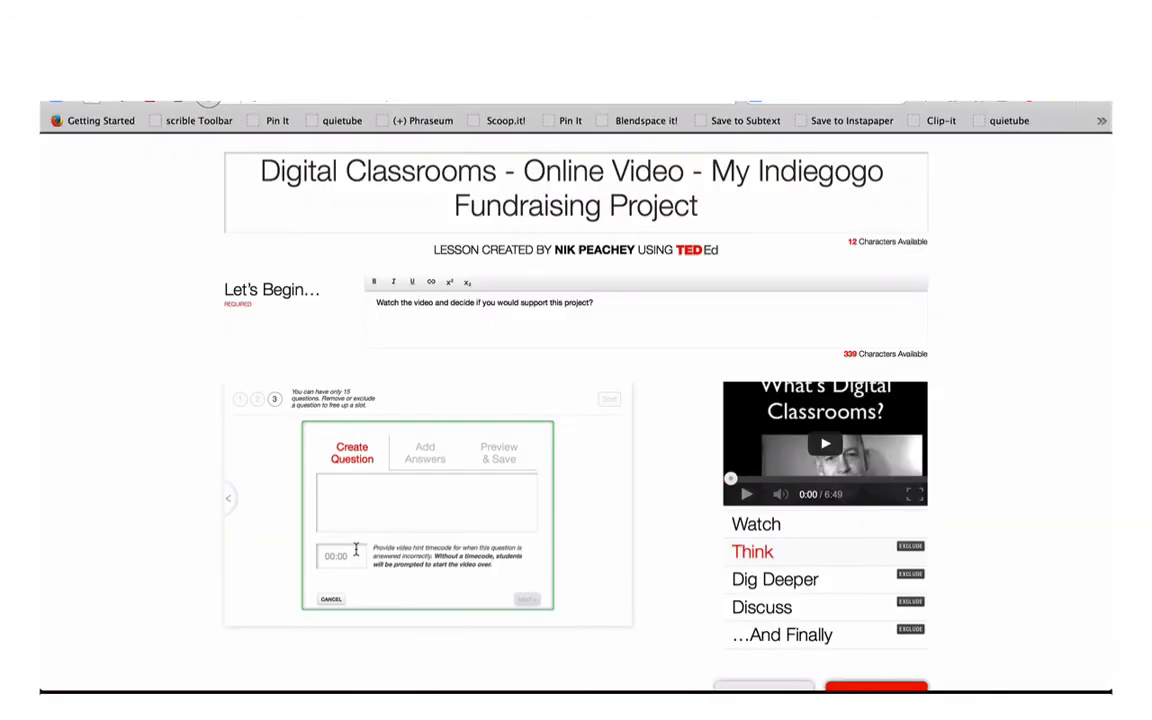
left_click(347, 556)
type("01:59")
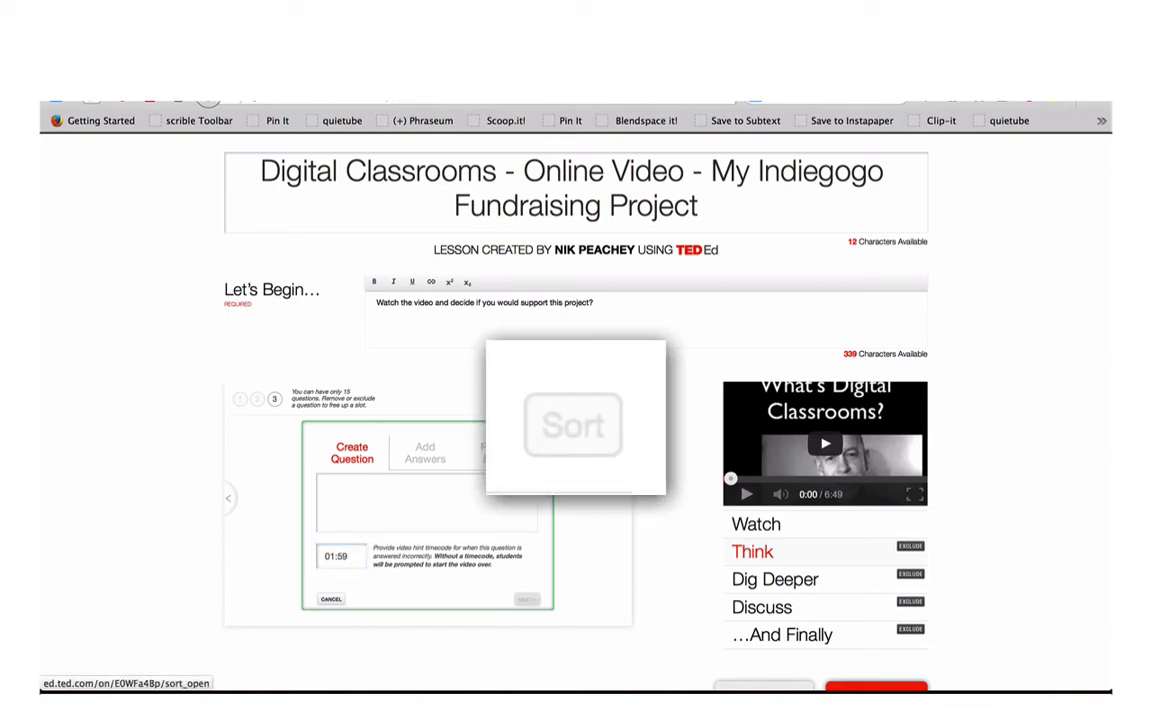
Reorder the Think questions so the open-answer question comes first, and save the order.
left_click(573, 425)
left_click_drag(378, 440, 483, 465)
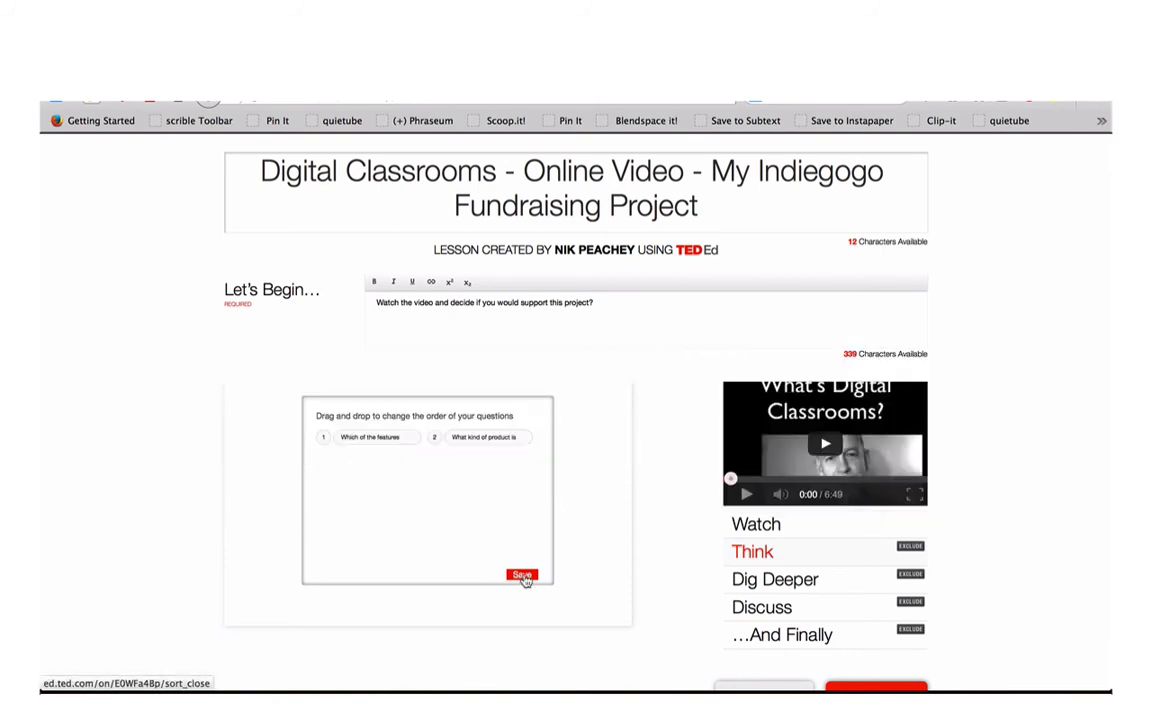
left_click(522, 576)
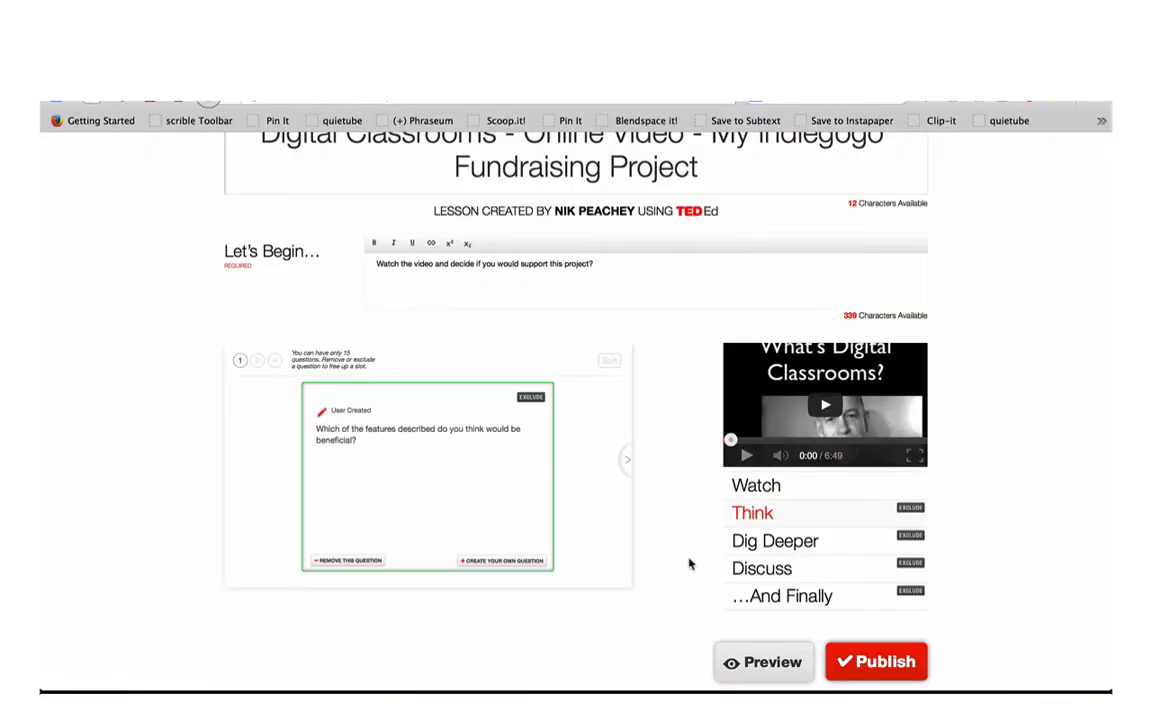
Write 'Follow the link to find out more about the project:' in Dig Deeper with 'The digital classroom' link.
left_click(761, 542)
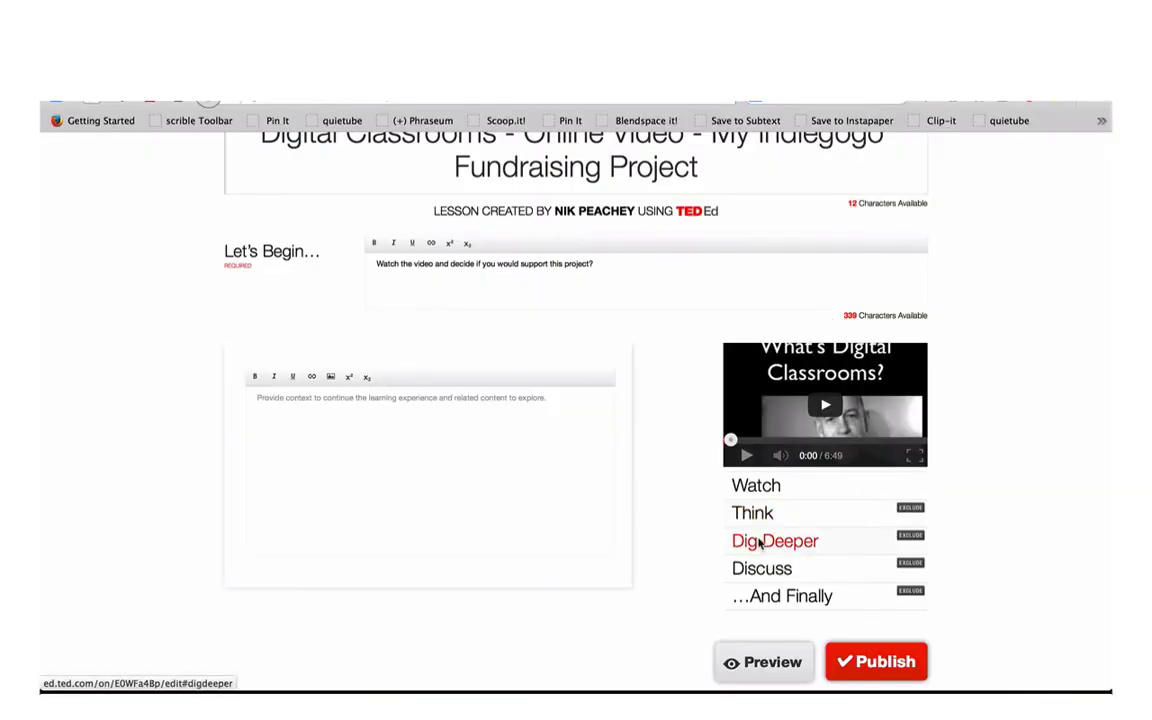
left_click(557, 413)
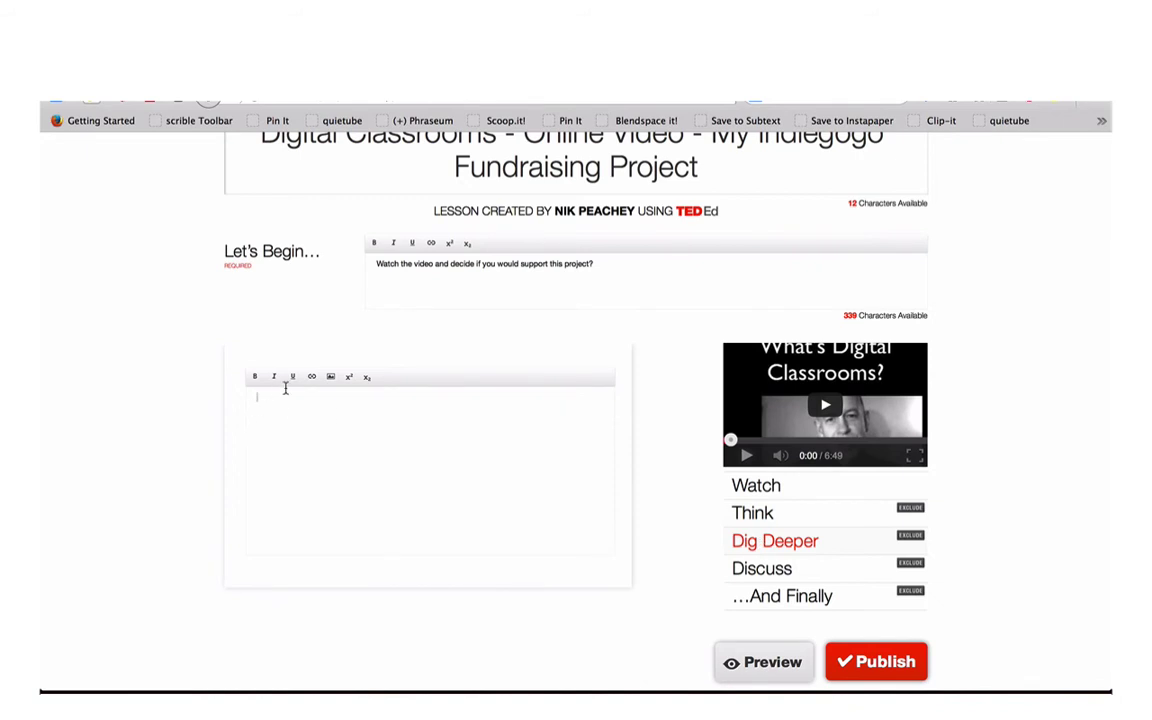
left_click(351, 448)
left_click(331, 377)
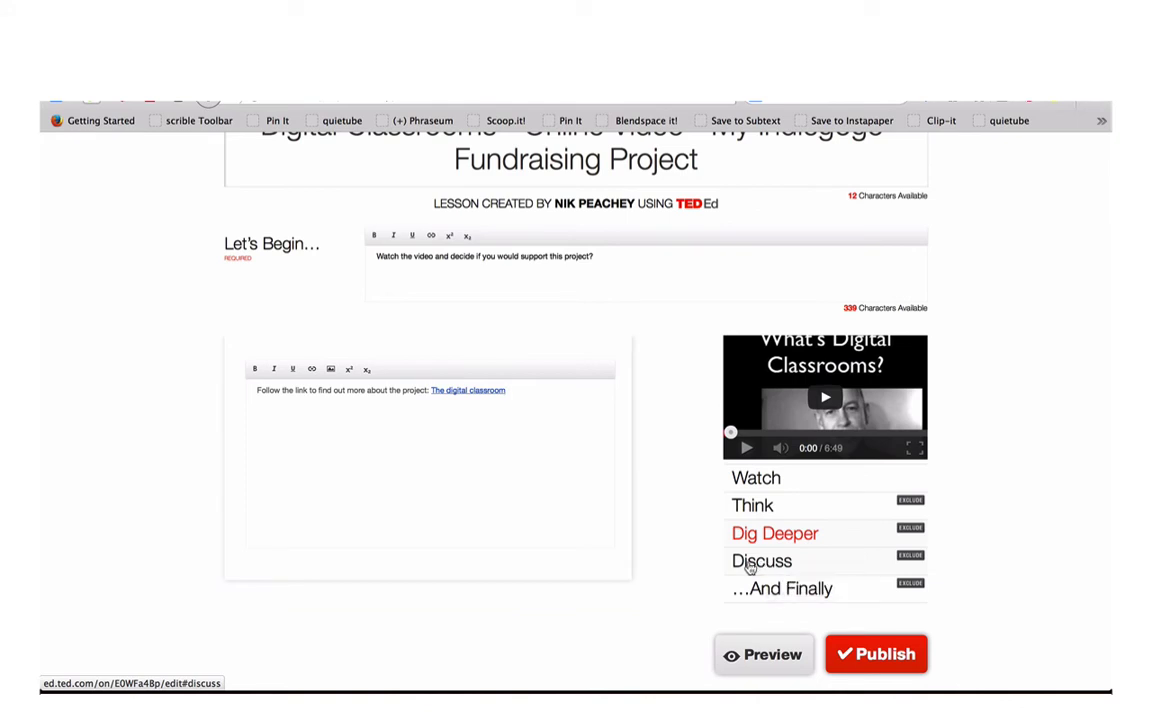
Add the discussion 'Other products for teachers' asking what other digital products teachers need.
left_click(750, 567)
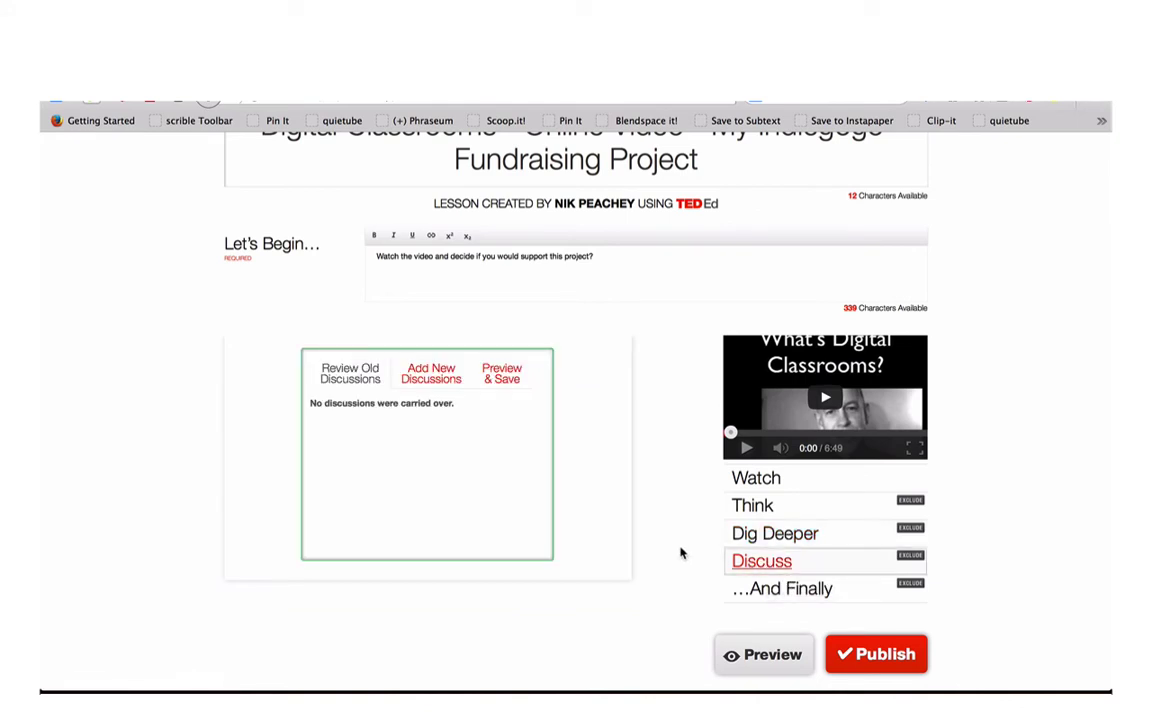
left_click(431, 373)
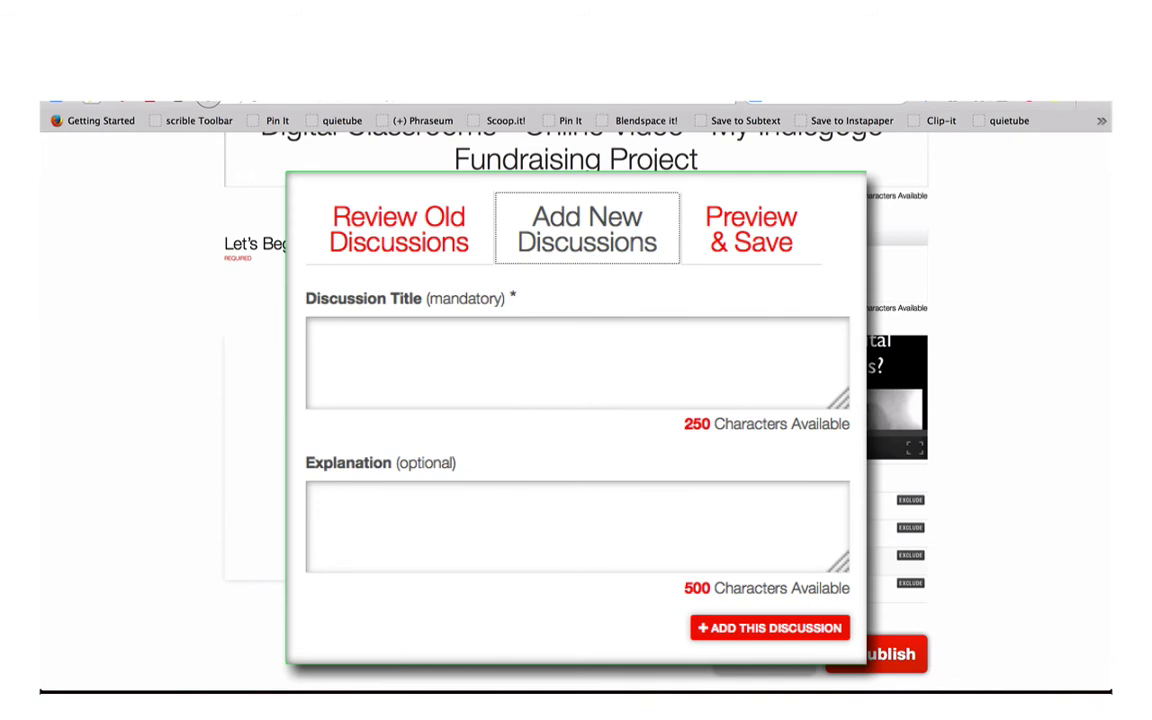
type("Other products for teachers")
left_click(383, 500)
type("What other digital products do you think teachers need?")
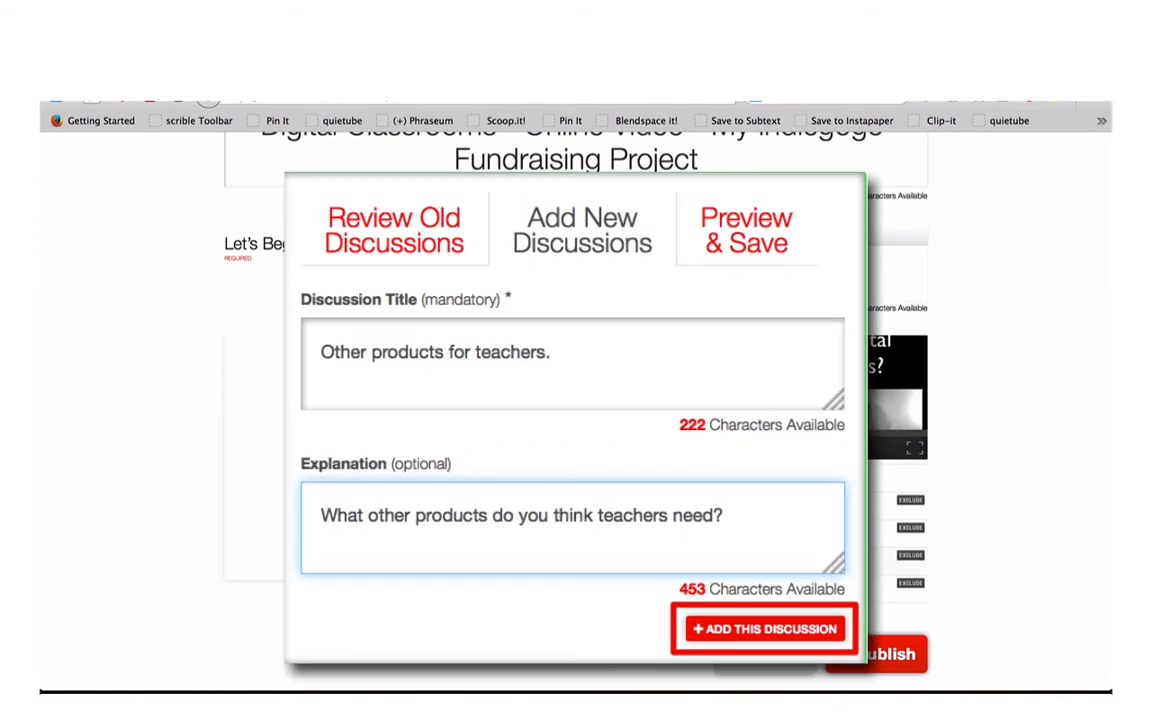
left_click(503, 378)
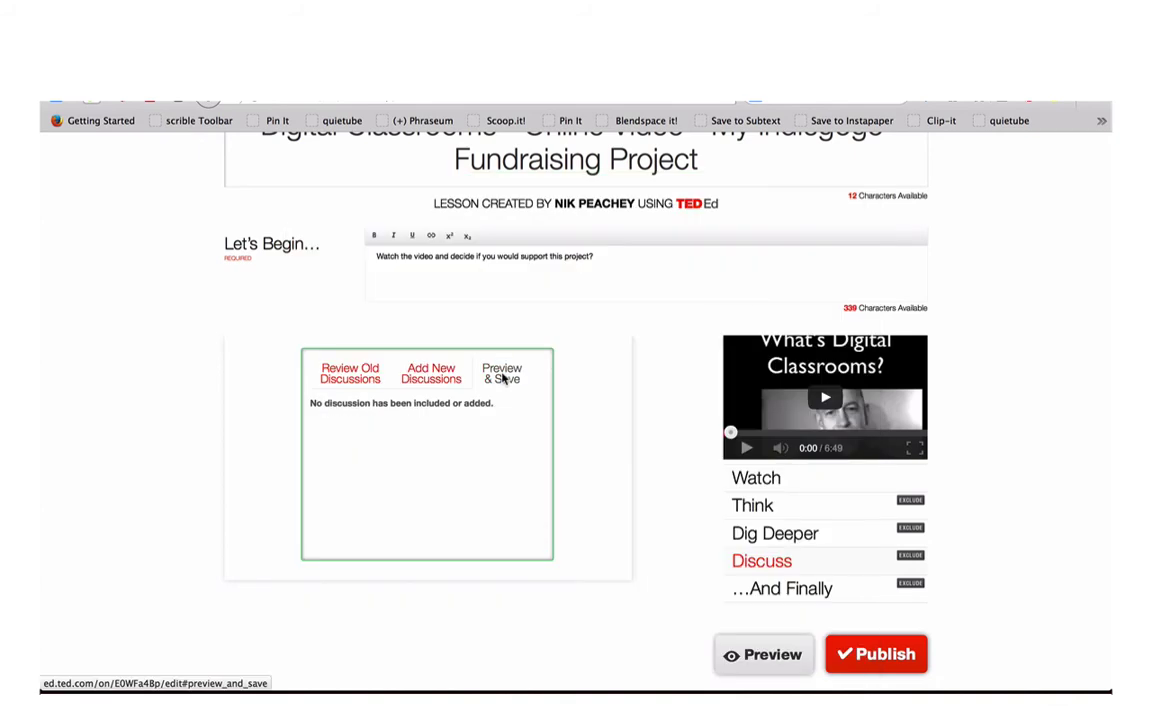
Review the two added discussions and move on to the ...And Finally section.
left_click(437, 376)
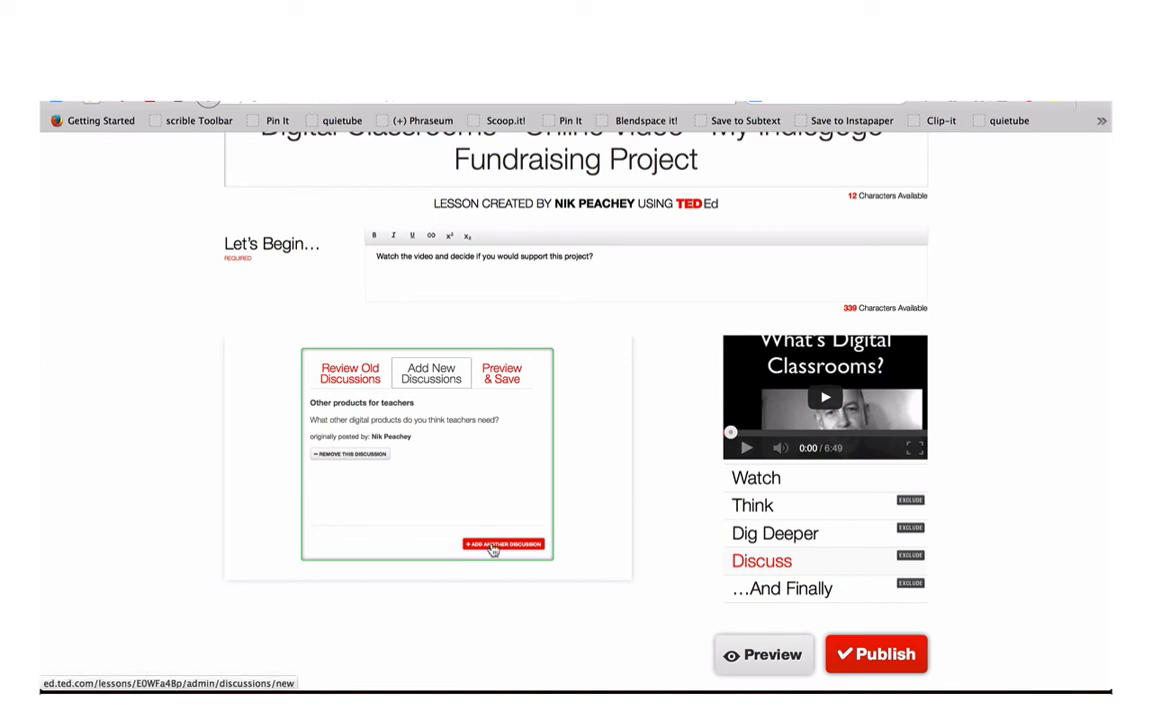
left_click(493, 548)
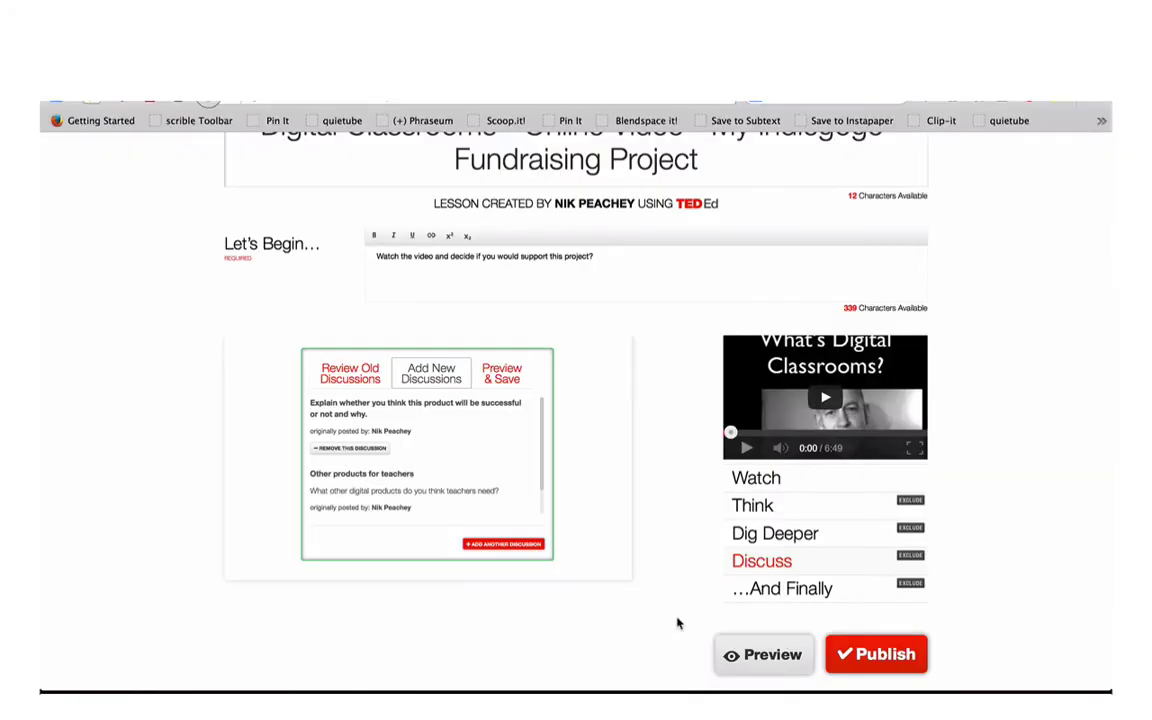
left_click(785, 592)
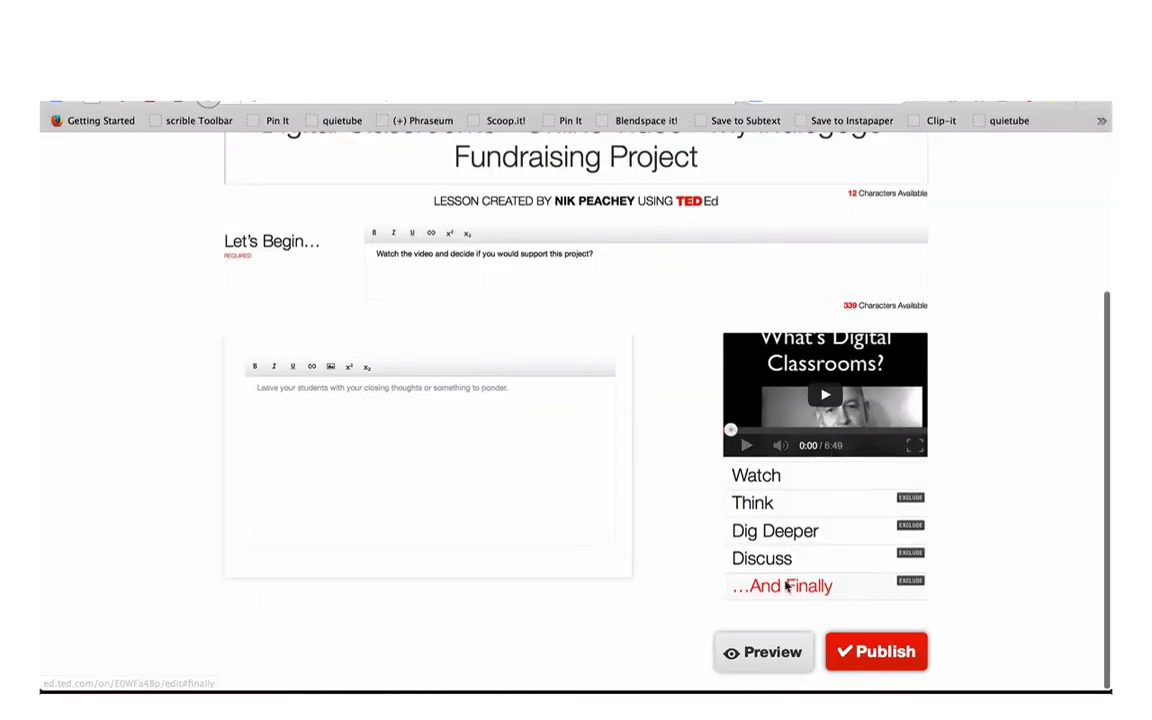
Preview the lesson, stepping through its Think questions, Dig Deeper resources and discussions.
left_click(758, 655)
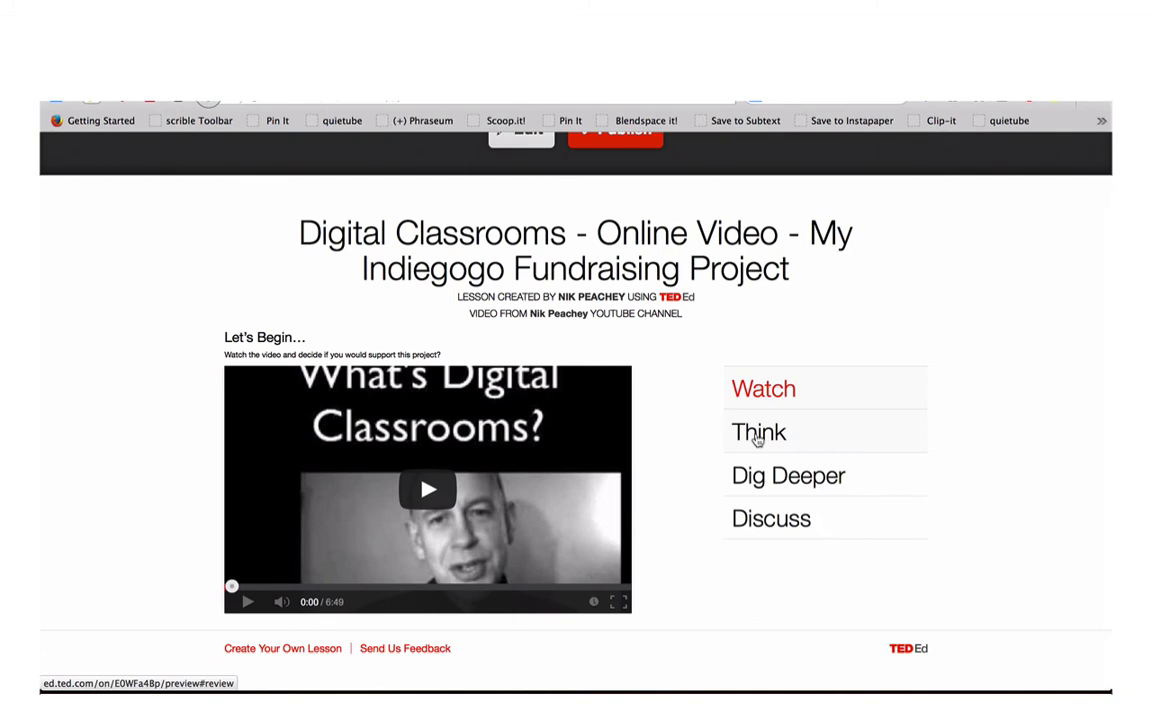
left_click(757, 436)
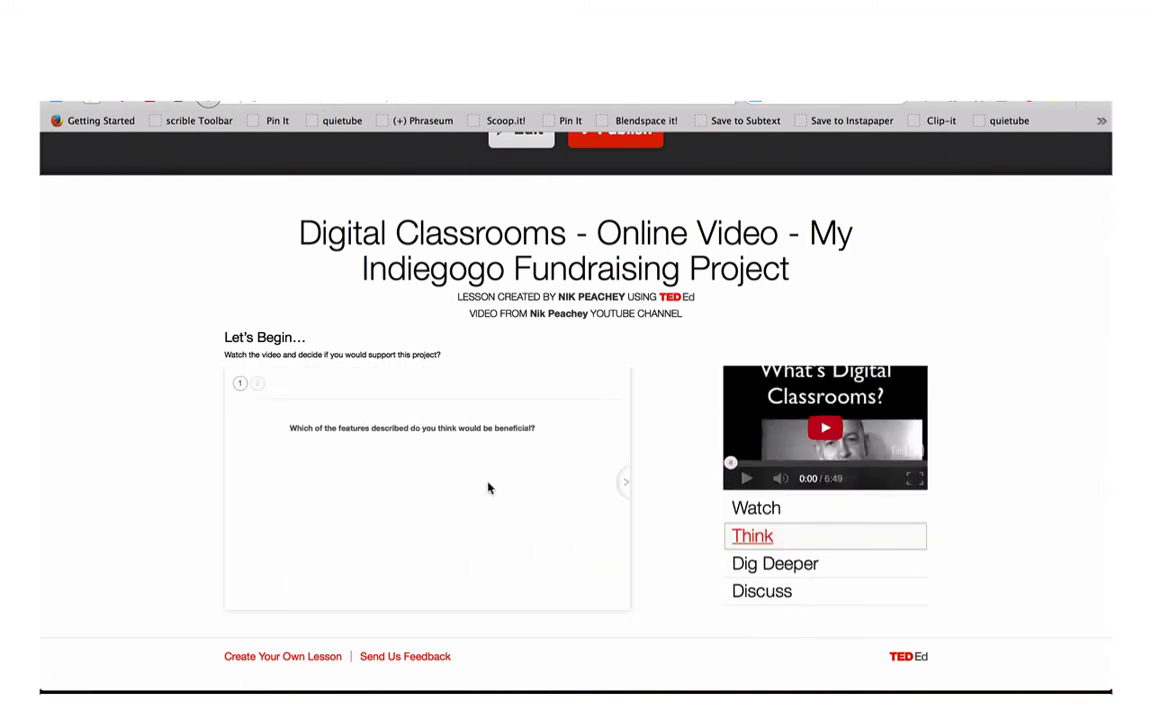
left_click(625, 483)
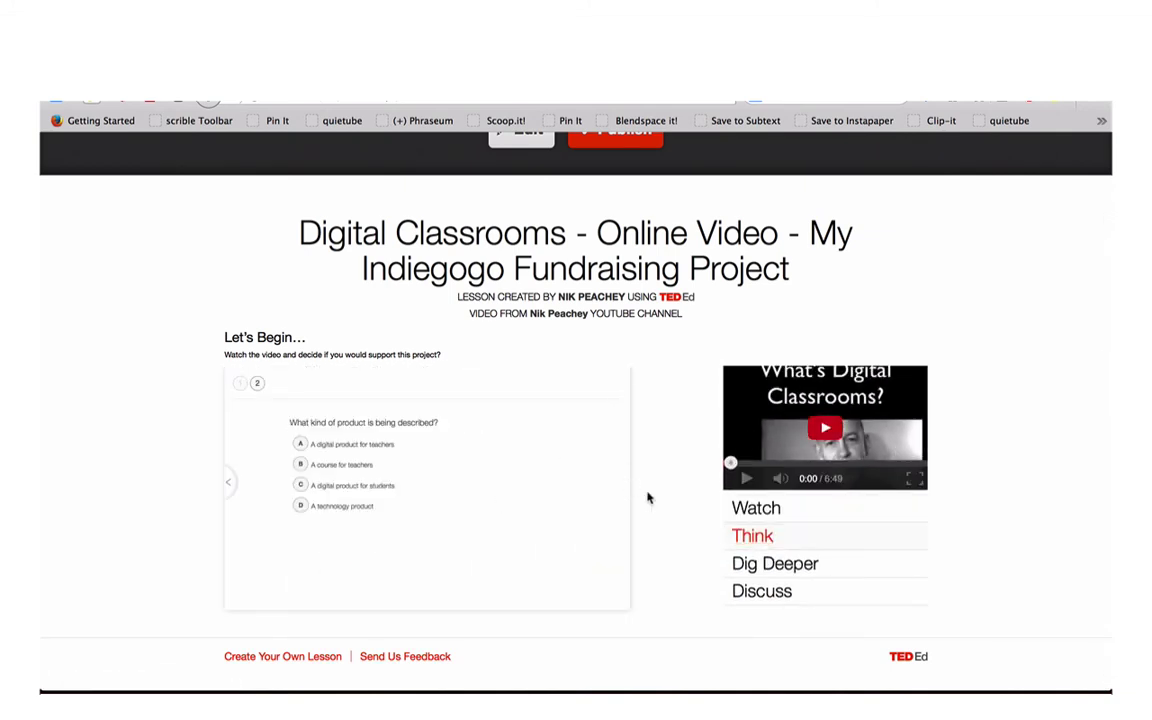
left_click(753, 567)
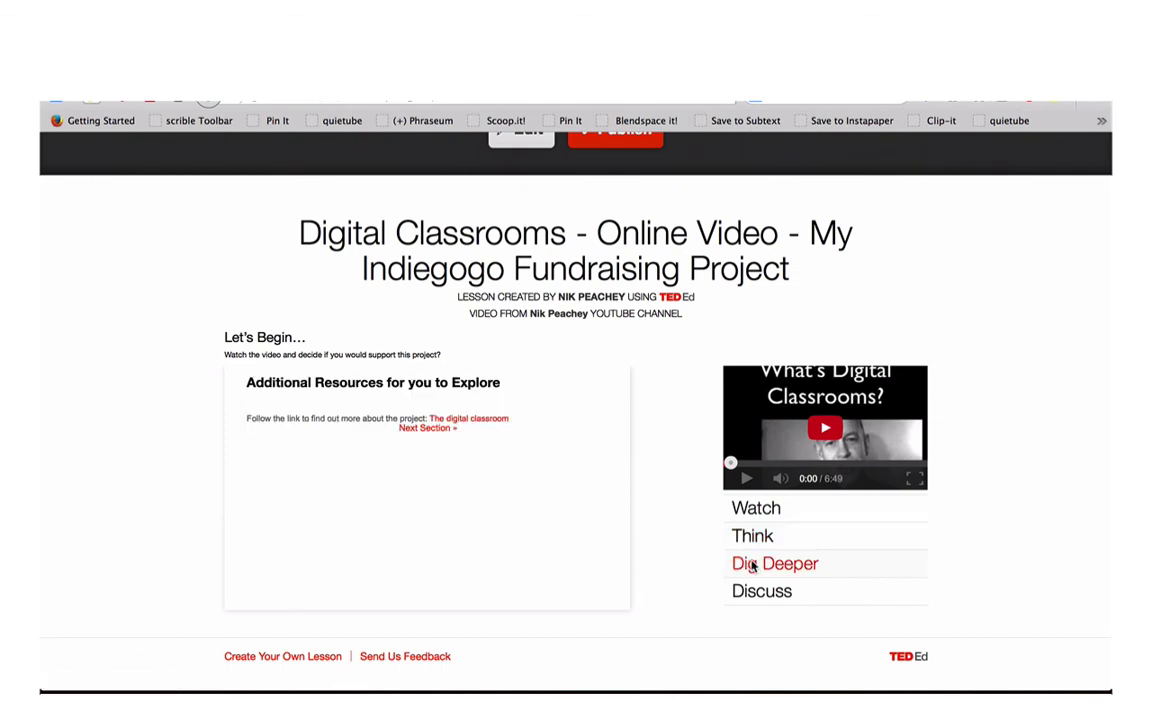
left_click(757, 592)
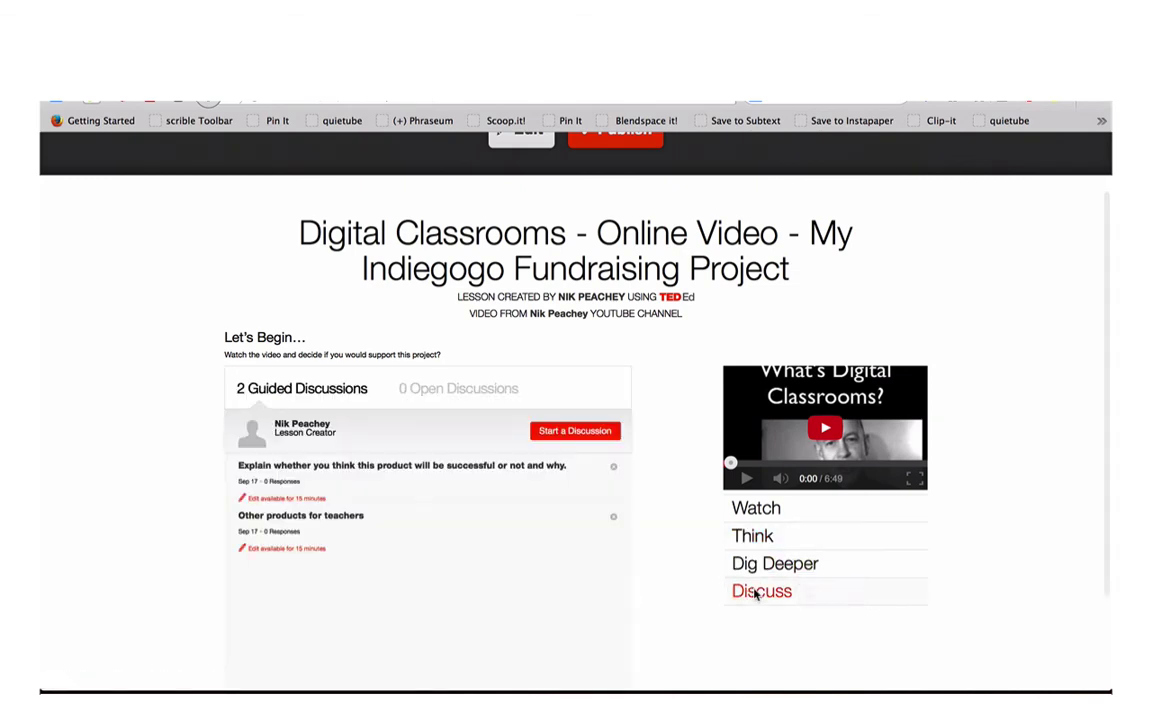
scroll(755, 593, "down", 1)
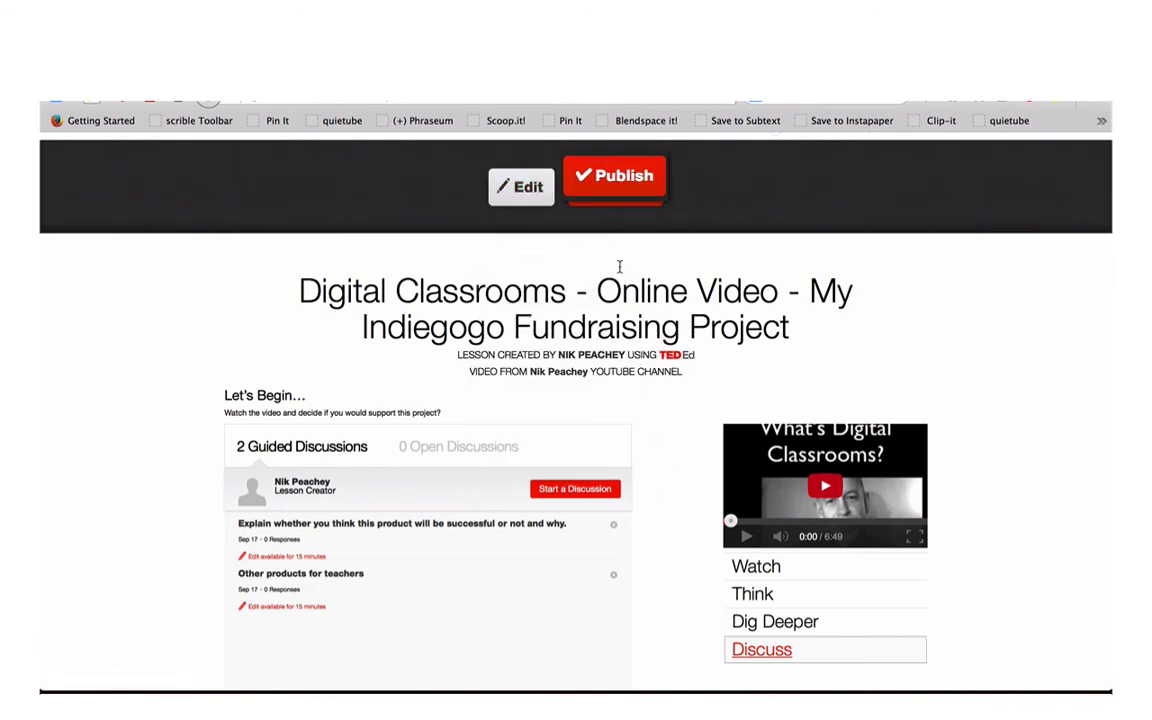
Publish the Digital Classrooms lesson from the preview header.
left_click(601, 195)
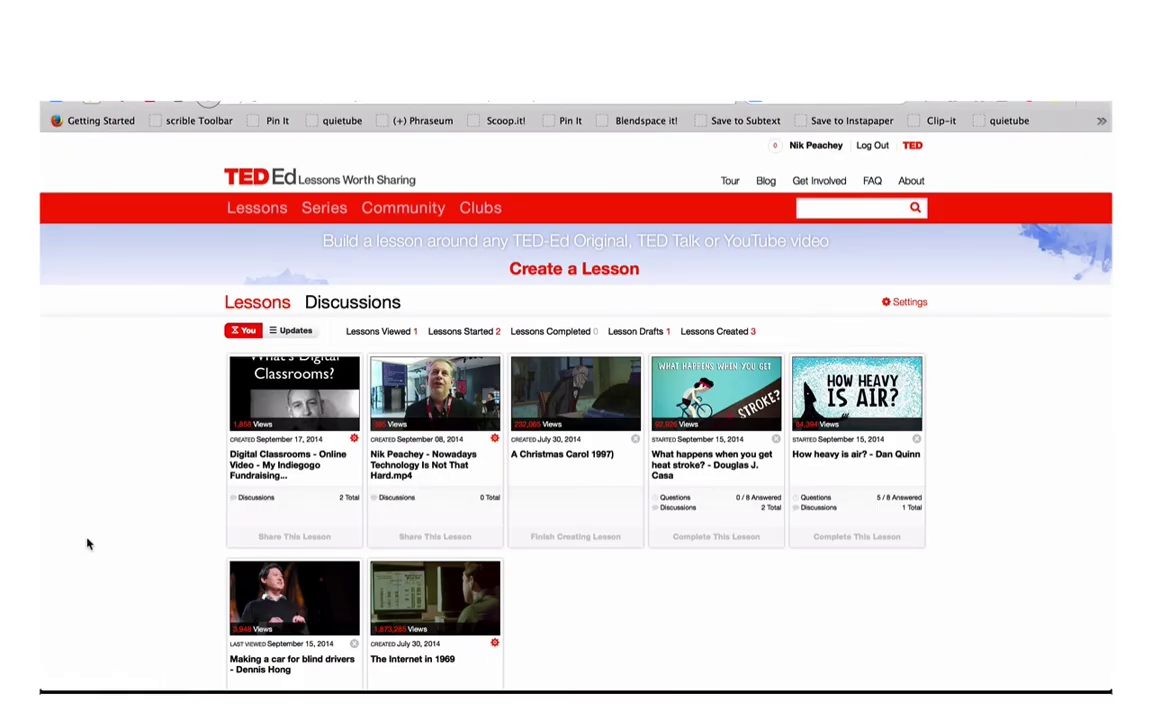
Open the Digital Classrooms lesson's share panel and switch the lesson to unlisted.
left_click(354, 440)
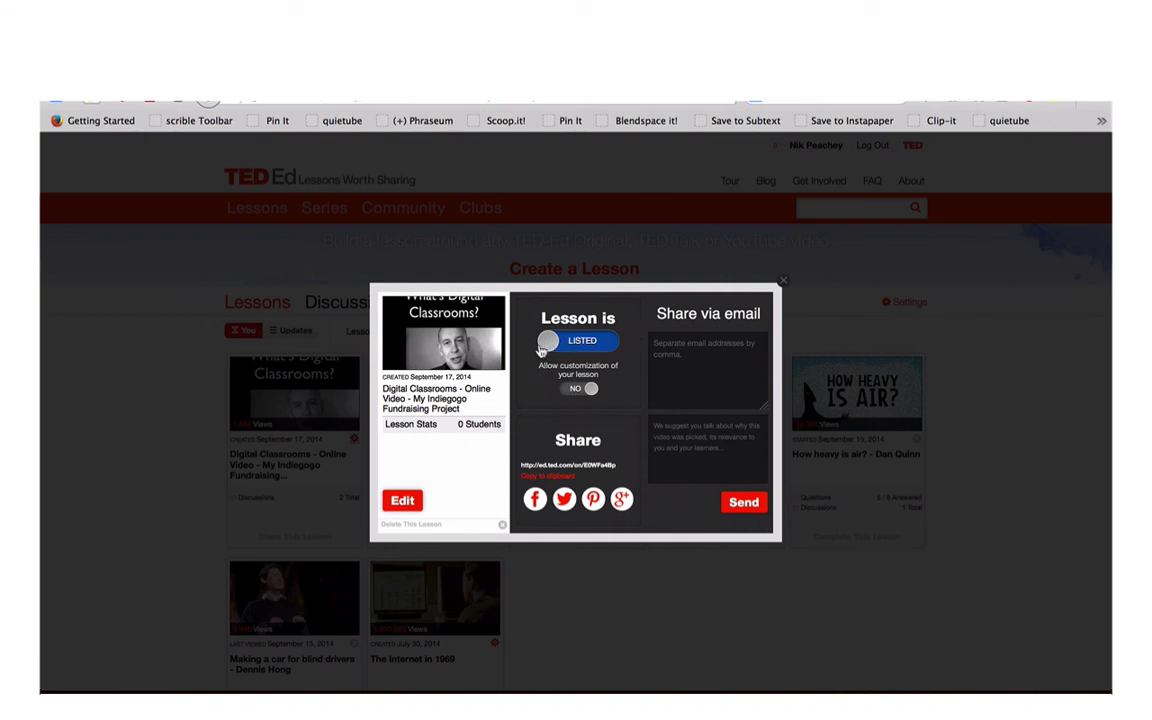
left_click(593, 343)
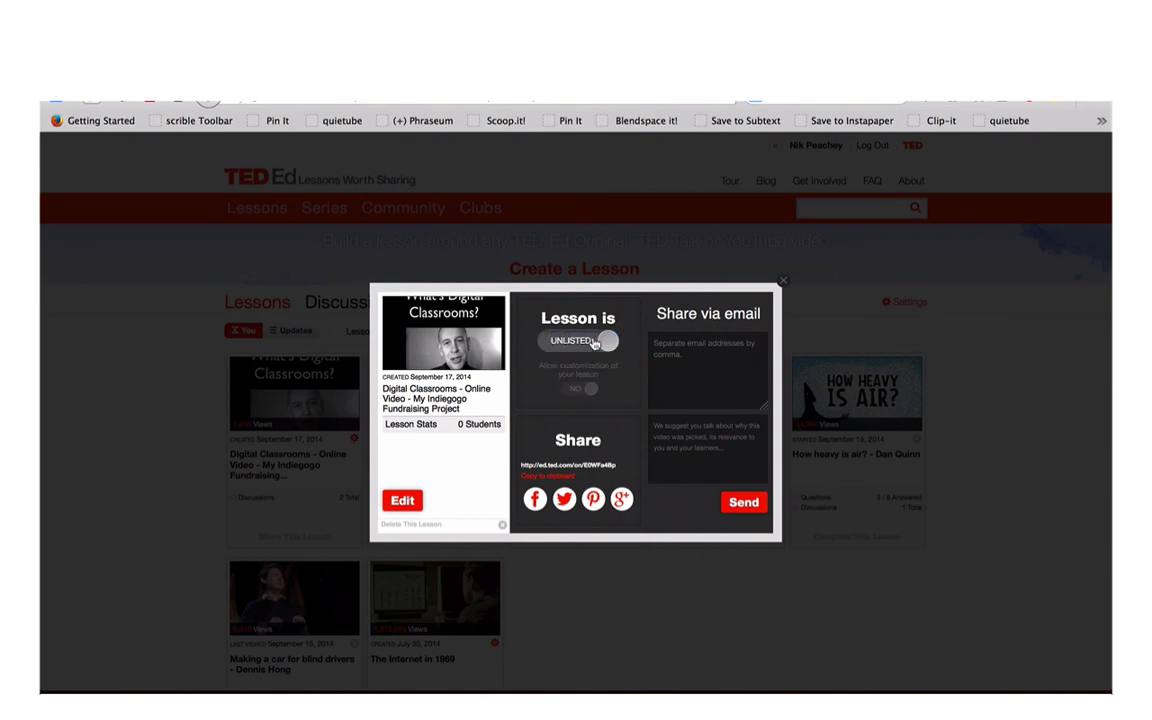